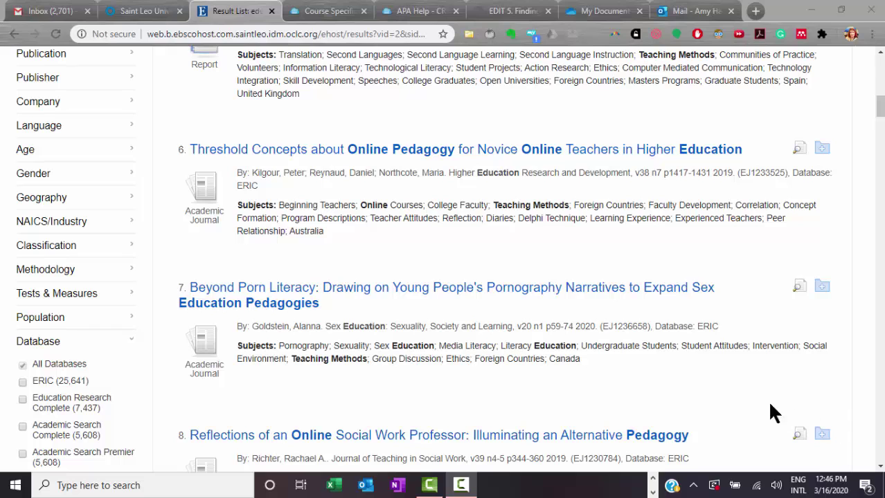
Open "Threshold Concepts about Online Pedagogy for Novice Online Teachers in Higher Education" and copy its APA citation into a blank Word document.
{"action": "left_click", "coordinate": [311, 153]}
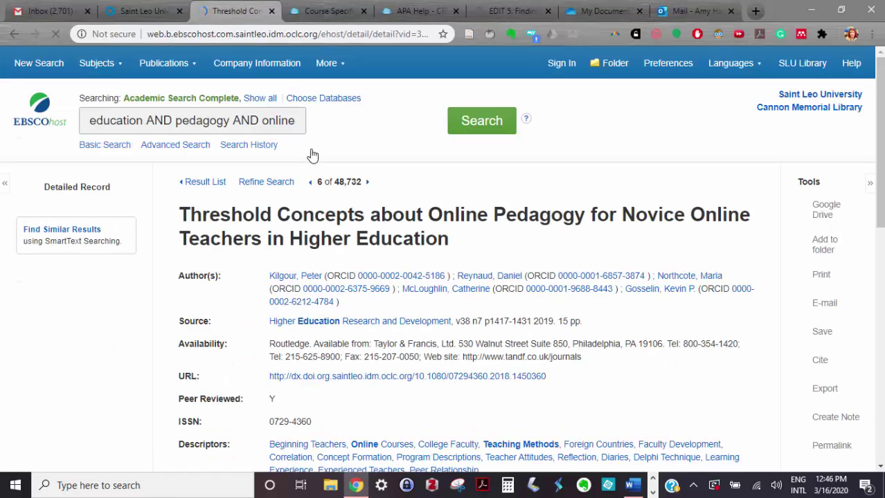
{"action": "left_click", "coordinate": [820, 364]}
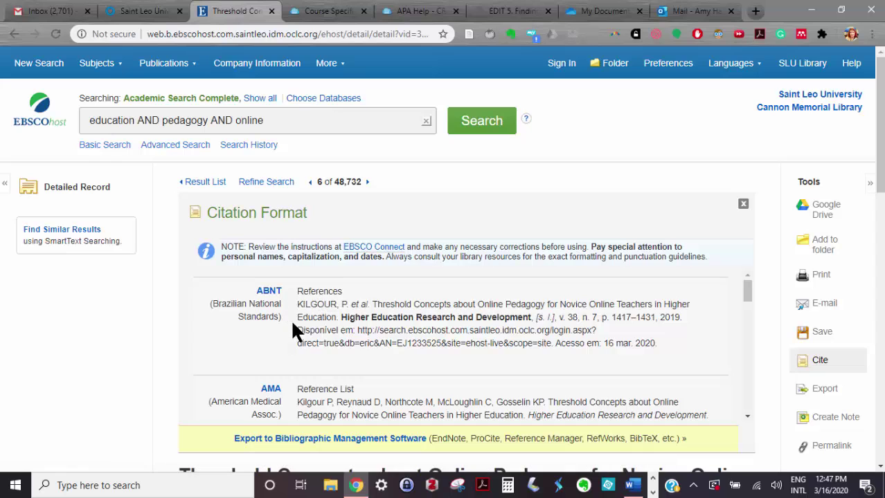
{"action": "scroll", "coordinate": [291, 332], "scroll_direction": "down", "scroll_amount": 3}
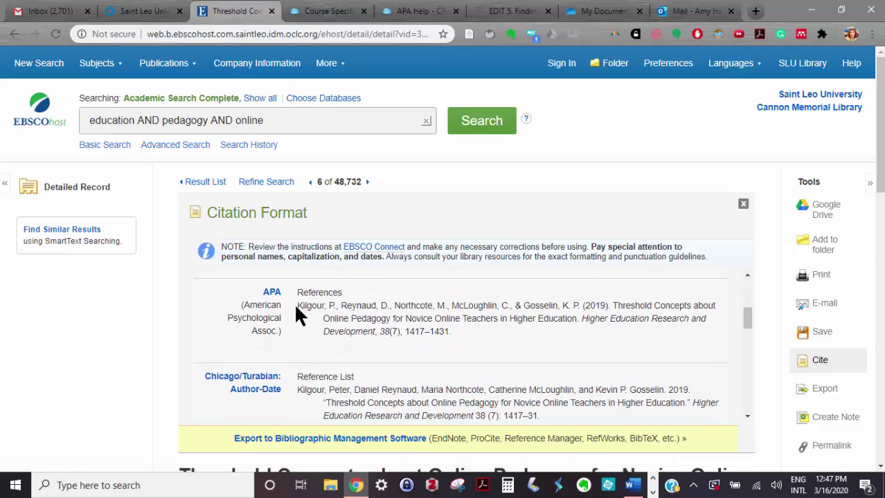
{"action": "left_click_drag", "start_coordinate": [296, 306], "coordinate": [466, 331]}
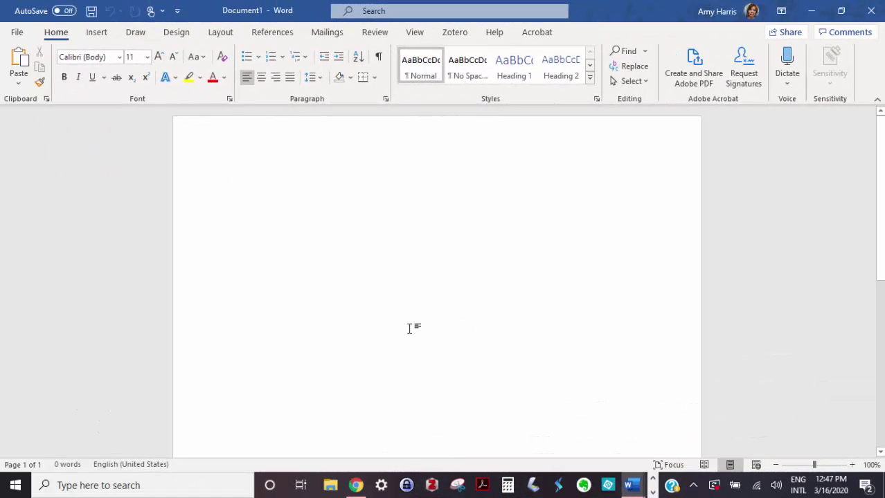
{"action": "type", "text": "Kilgour, P., Reynaud, D., Northcote, M., McLoughlin, C., & Gosselin, K. P. (2019). Threshold Concepts about Online Pedagogy for Novice Online Teachers in Higher Education. Higher Education Research and Development, 38(7), 1417–1431."}
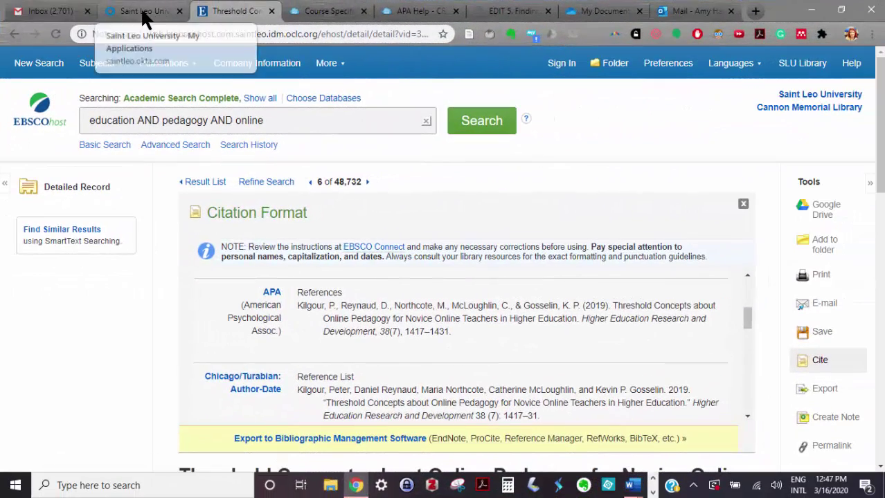
Return to the library home page in the browser, open the Print Periodical List, and look over its introduction.
{"action": "right_click", "coordinate": [14, 34]}
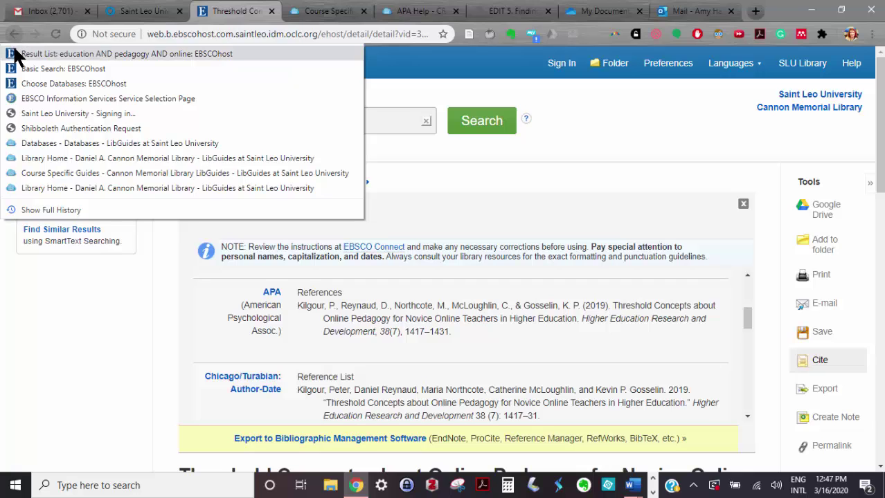
{"action": "left_click", "coordinate": [36, 160]}
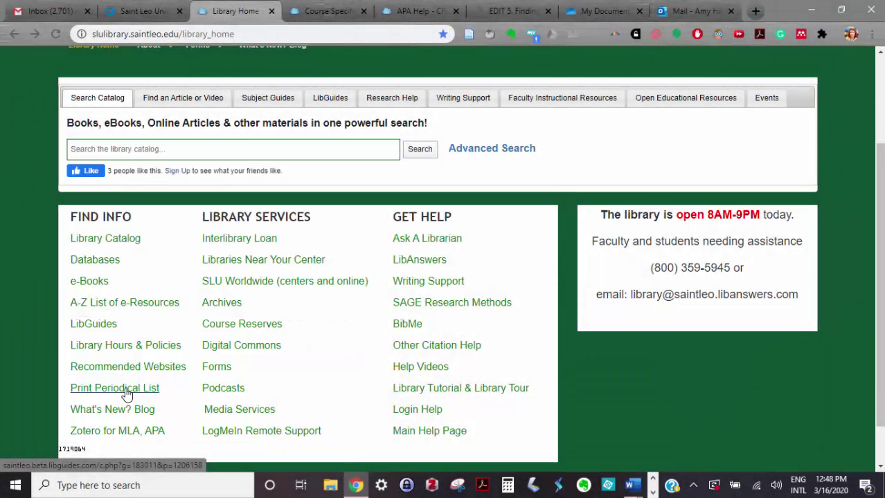
{"action": "left_click", "coordinate": [126, 392]}
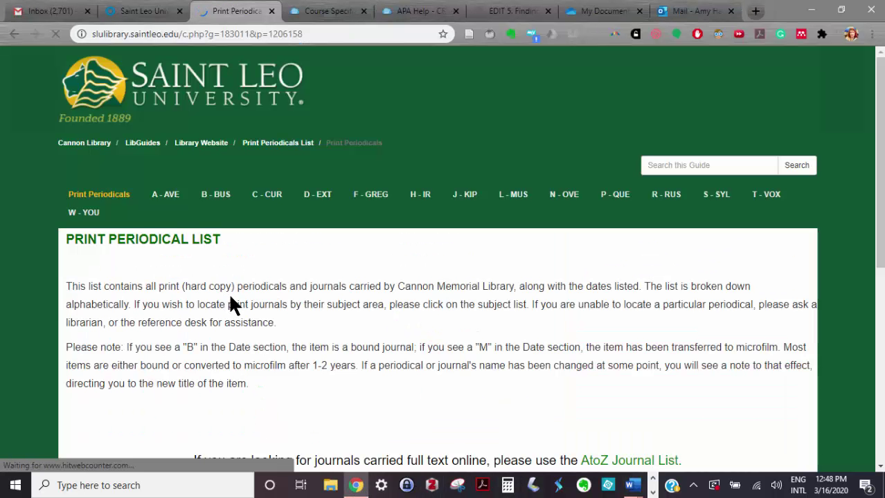
{"action": "scroll", "coordinate": [230, 297], "scroll_direction": "down", "scroll_amount": 3}
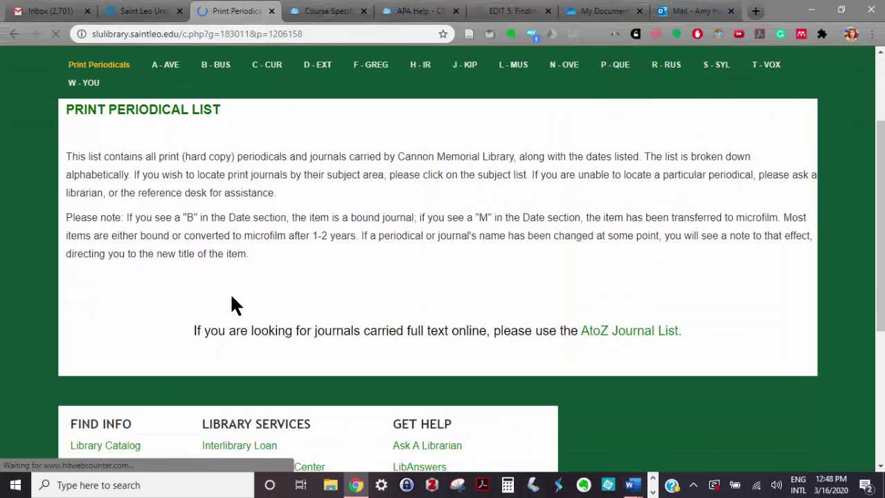
{"action": "scroll", "coordinate": [238, 297], "scroll_direction": "up", "scroll_amount": 3}
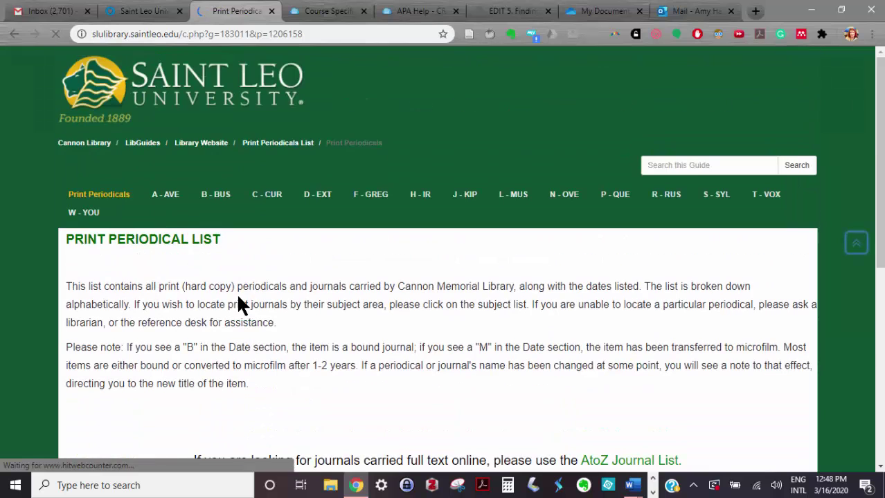
Check the H - IR print periodicals for the journal Higher Education Research and Development.
{"action": "left_click", "coordinate": [417, 197]}
{"action": "scroll", "coordinate": [310, 400], "scroll_direction": "down", "scroll_amount": 10}
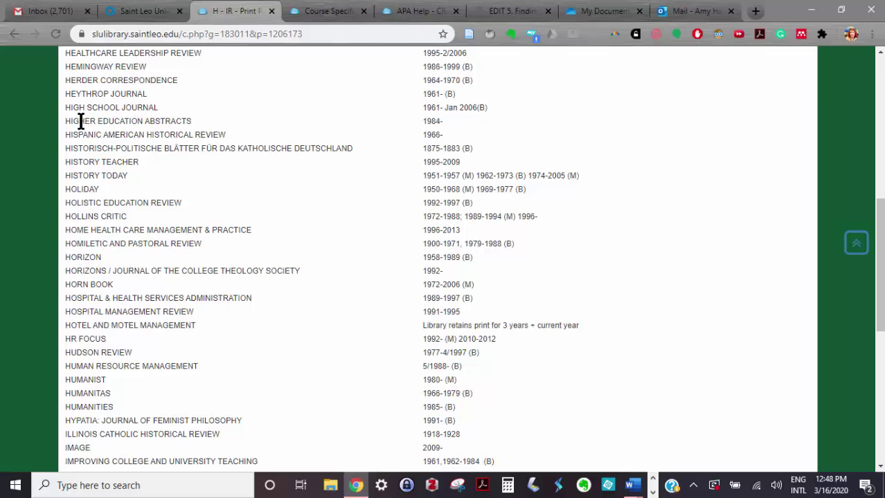
{"action": "left_click_drag", "start_coordinate": [67, 123], "coordinate": [196, 127]}
{"action": "left_click", "coordinate": [197, 119]}
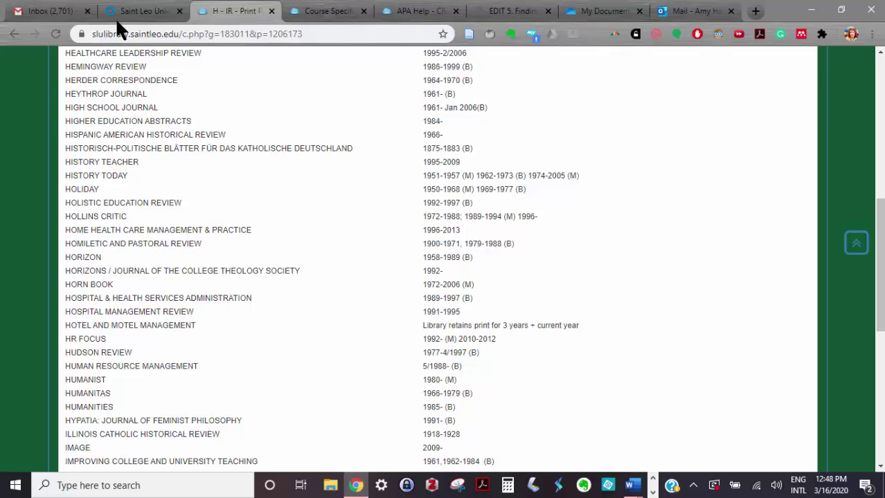
Go back to the library home page and open the A-Z List of e-Resources guide.
{"action": "right_click", "coordinate": [14, 31]}
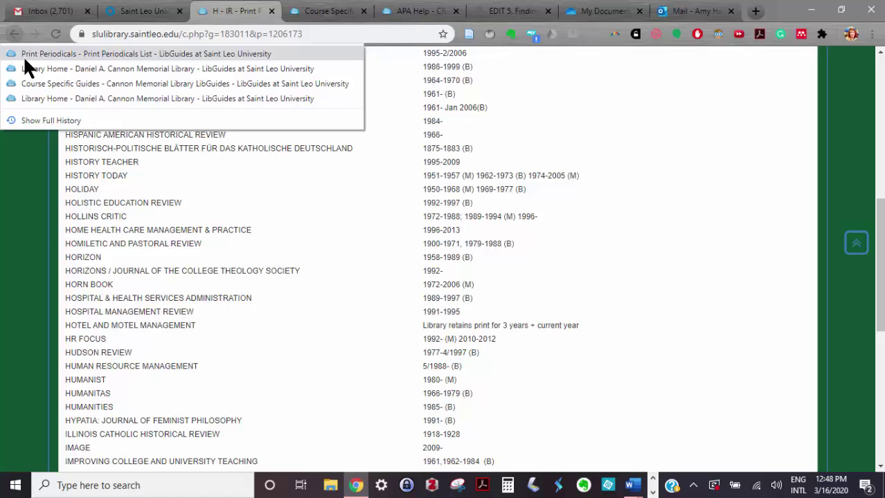
{"action": "left_click", "coordinate": [34, 97]}
{"action": "scroll", "coordinate": [134, 246], "scroll_direction": "down", "scroll_amount": 3}
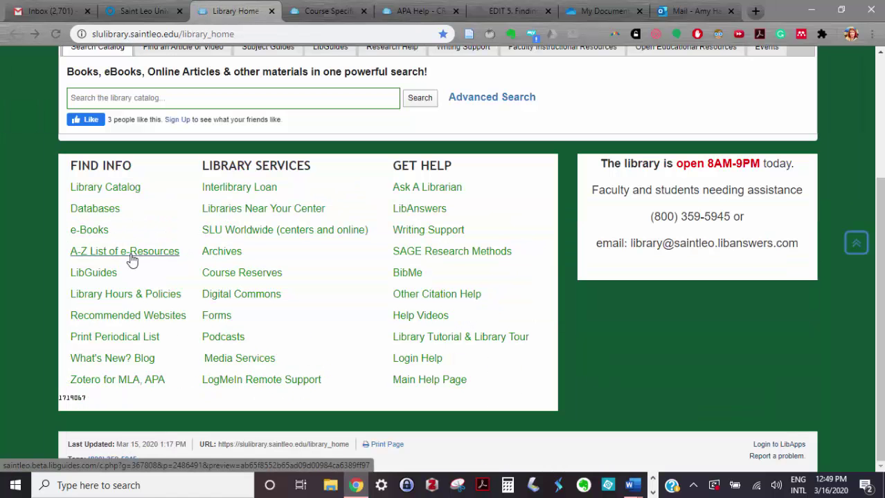
{"action": "left_click", "coordinate": [133, 259]}
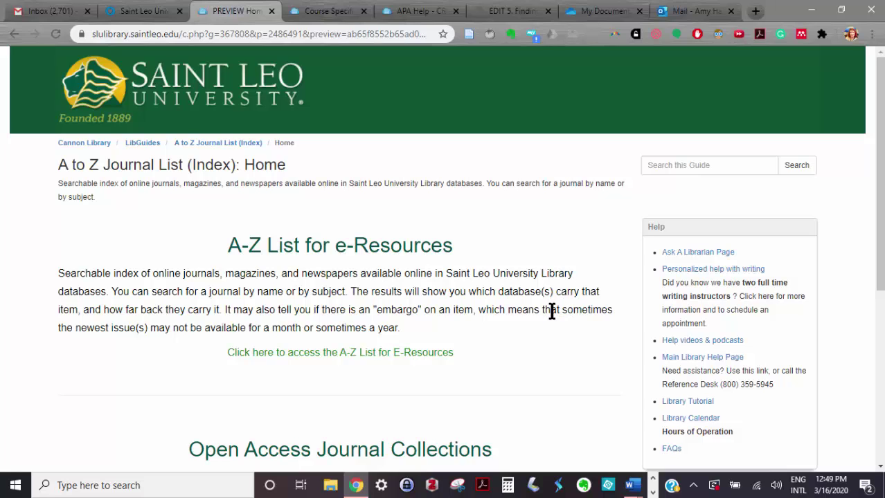
Access the A-Z list and search for journal titles starting with "Higher Education Research and Development".
{"action": "left_click", "coordinate": [358, 355]}
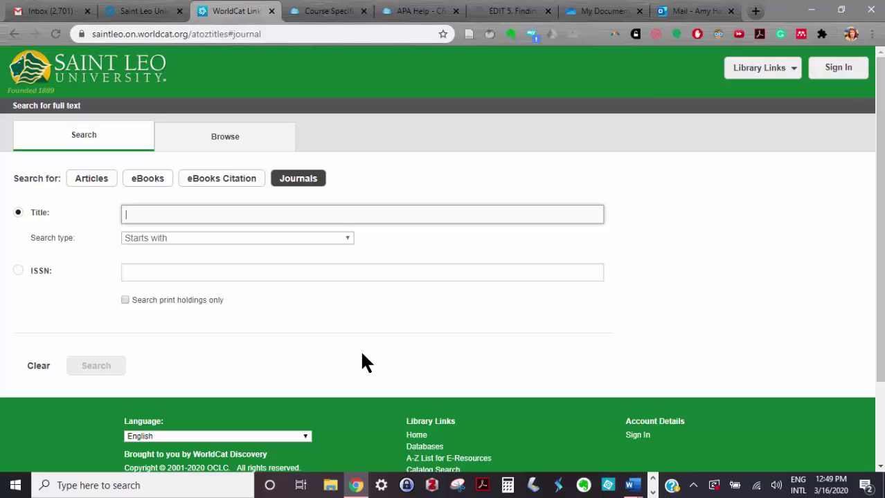
{"action": "type", "text": "Higher Education Research and Development"}
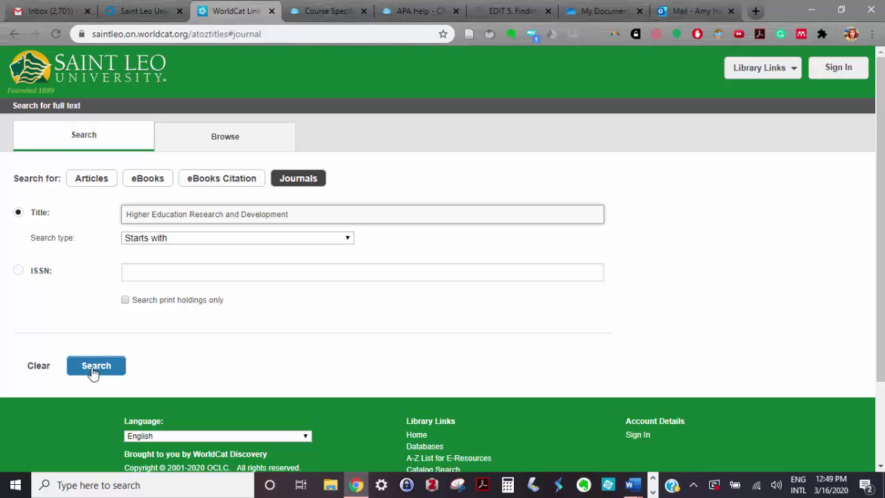
{"action": "left_click", "coordinate": [94, 369]}
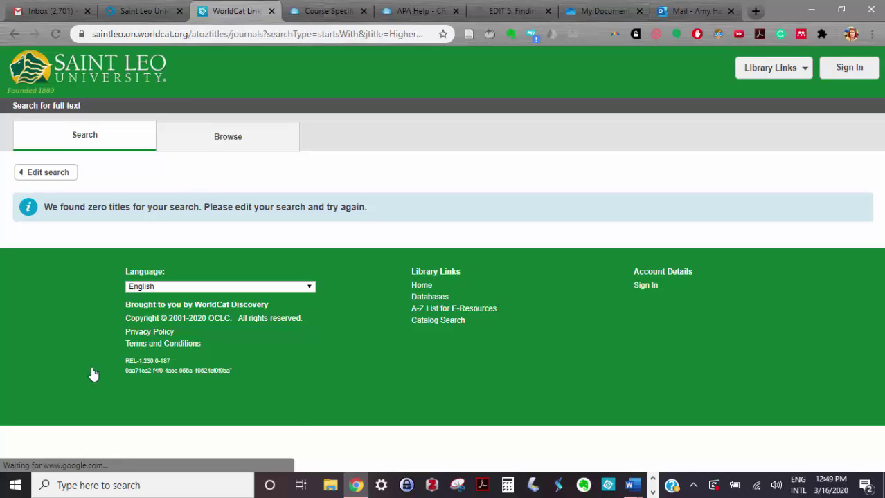
Return to the library home page, open Interlibrary Loan, and begin the ILL Article Request Form.
{"action": "left_click", "coordinate": [14, 34]}
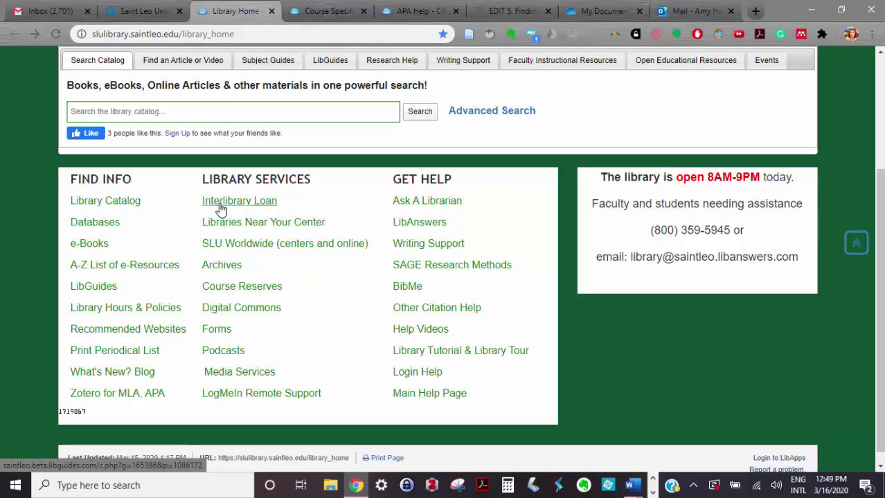
{"action": "left_click", "coordinate": [220, 209]}
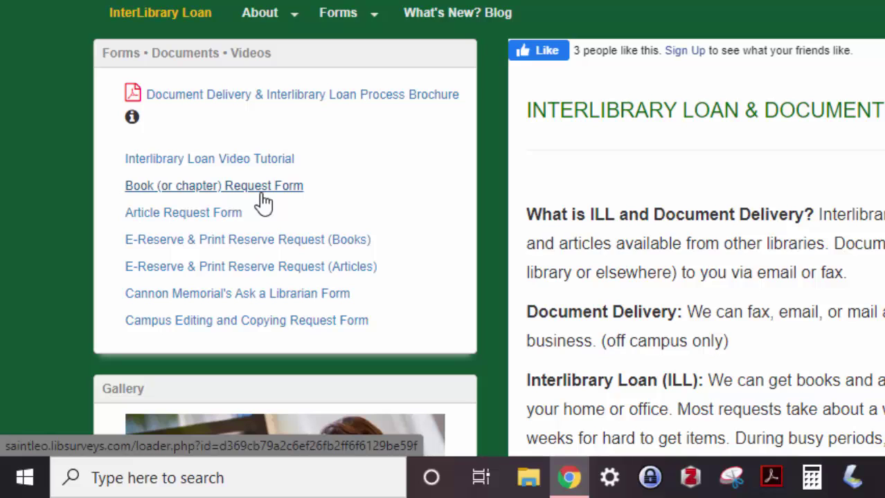
{"action": "left_click", "coordinate": [193, 220]}
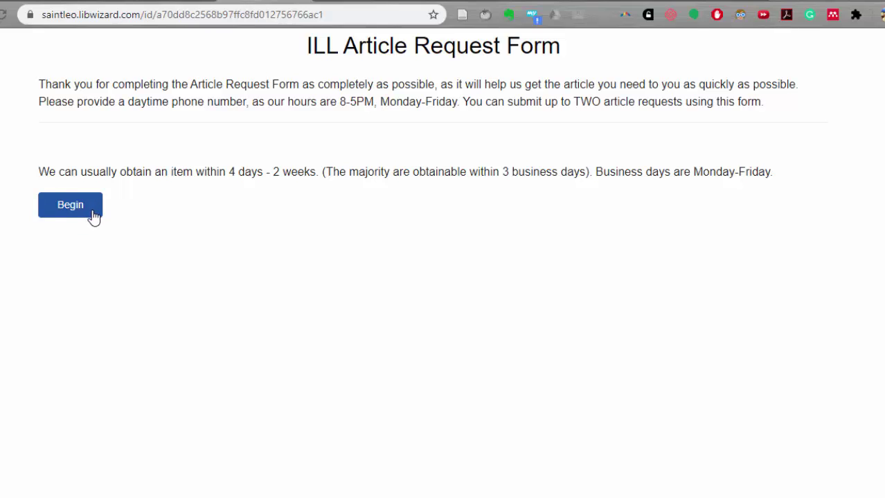
{"action": "left_click", "coordinate": [93, 215]}
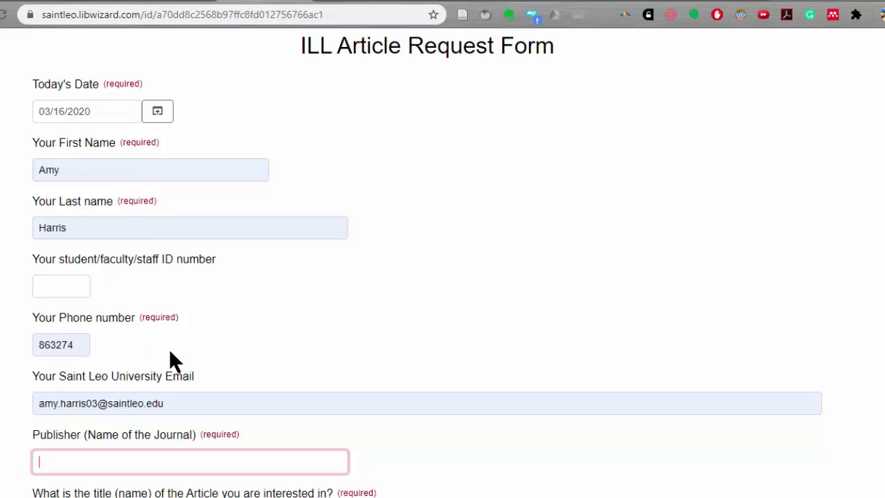
Review the article request form from the citation fields through the course and delivery options, and return to the Interlibrary Loan page.
{"action": "scroll", "coordinate": [425, 253], "scroll_direction": "down", "scroll_amount": 1}
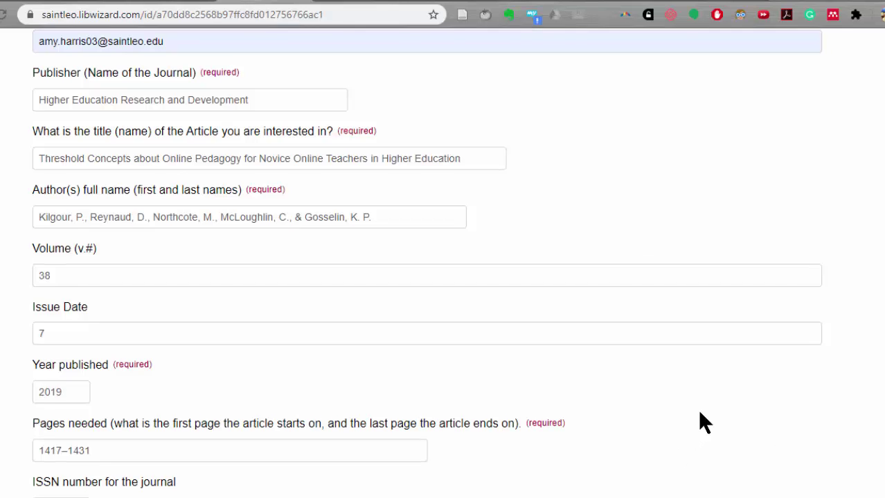
{"action": "scroll", "coordinate": [699, 421], "scroll_direction": "down", "scroll_amount": 2}
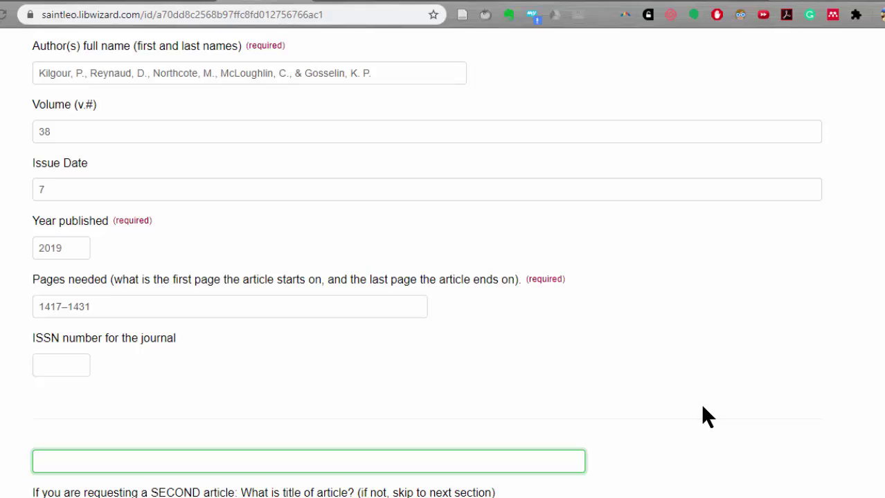
{"action": "scroll", "coordinate": [703, 407], "scroll_direction": "down", "scroll_amount": 6}
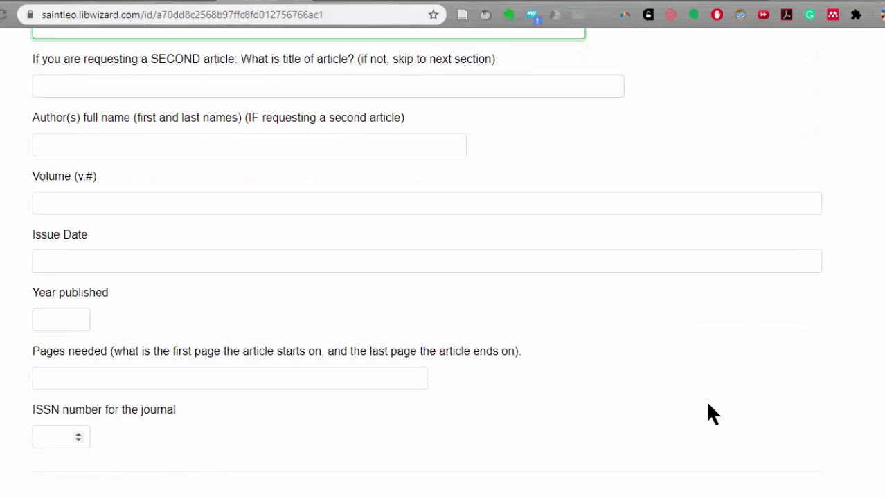
{"action": "scroll", "coordinate": [707, 404], "scroll_direction": "up", "scroll_amount": 6}
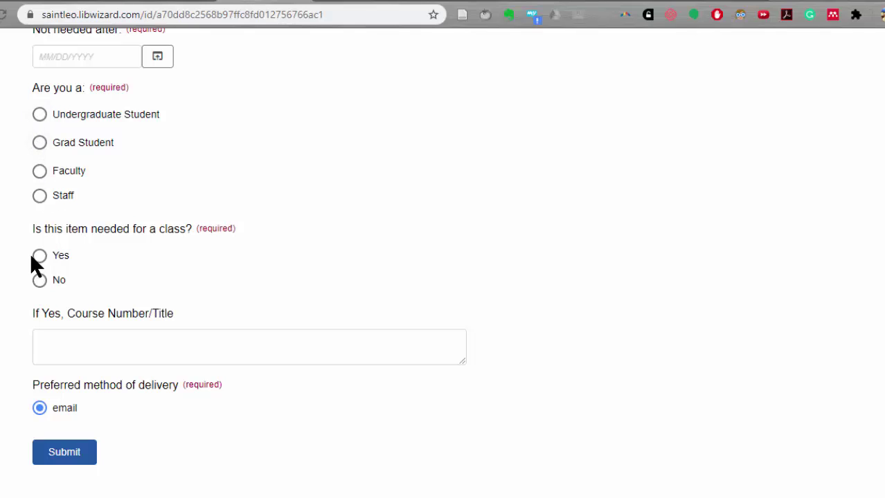
{"action": "left_click", "coordinate": [67, 346]}
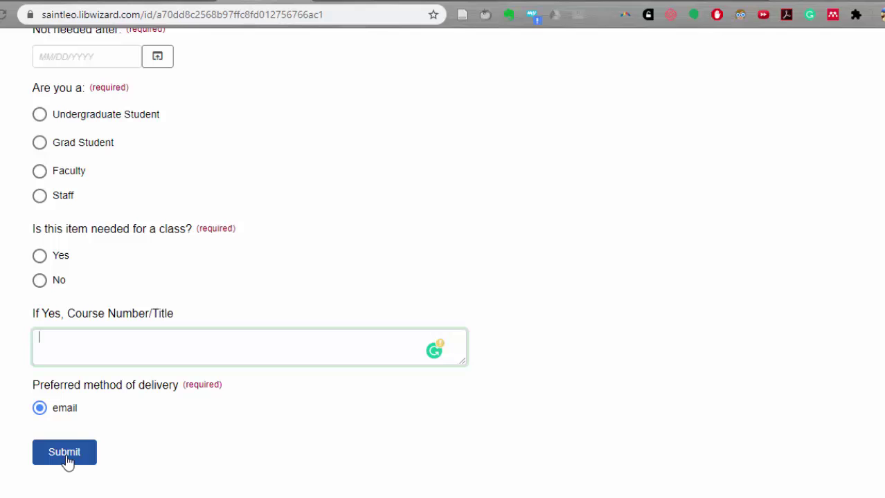
{"action": "key", "text": "alt+Left"}
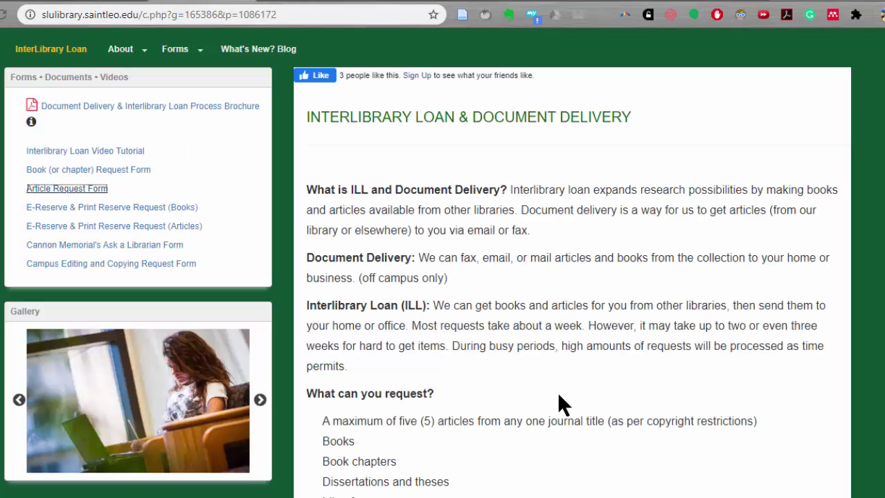